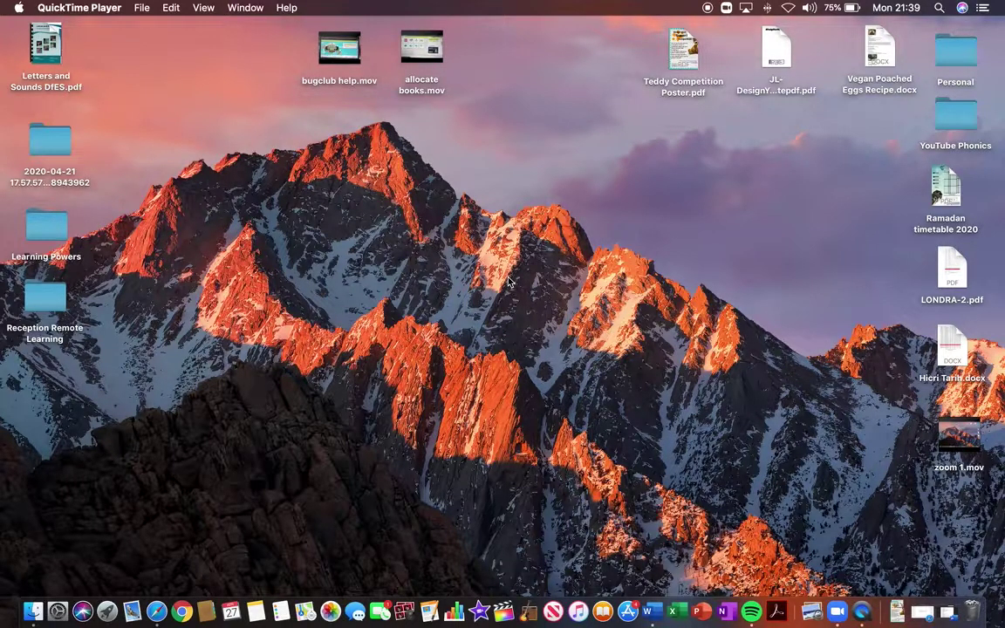
# Open Zoom, reposition its window on the desktop, and bring up the Join Meeting dialog
pyautogui.click(681, 273)
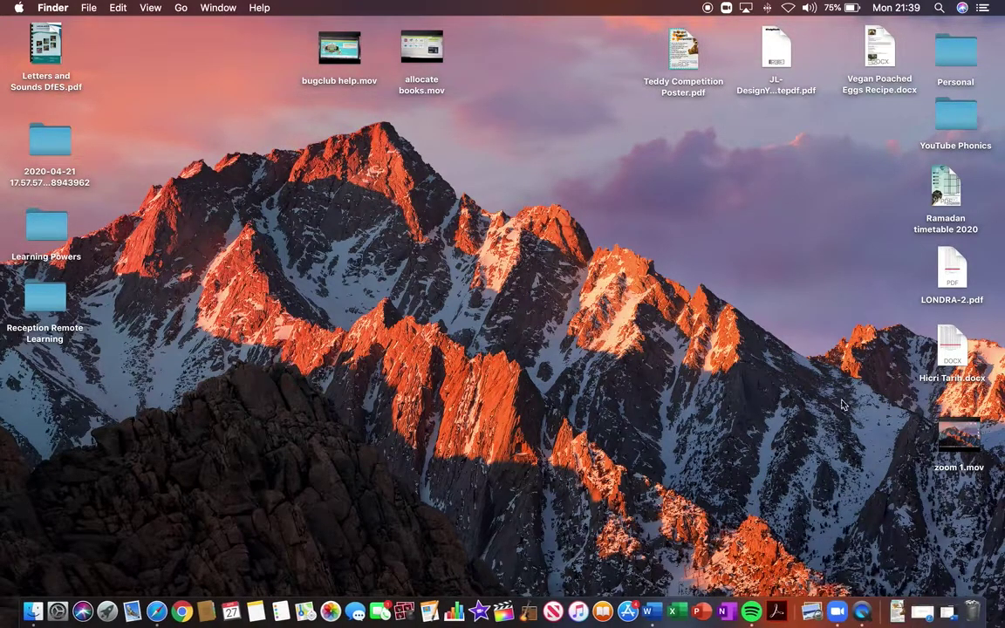
pyautogui.click(837, 602)
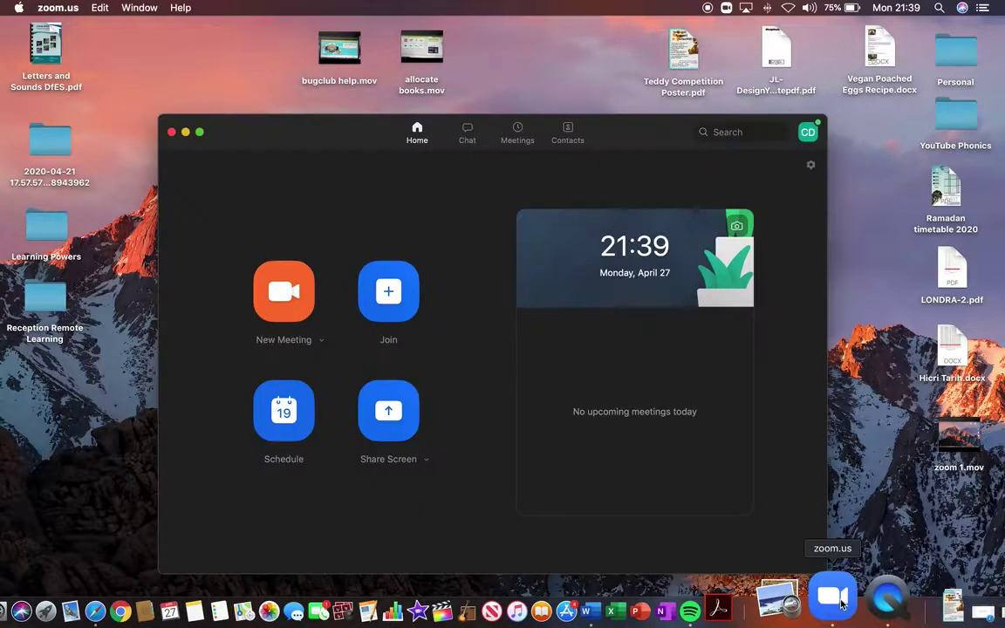
pyautogui.moveTo(653, 149); pyautogui.dragTo(615, 142)
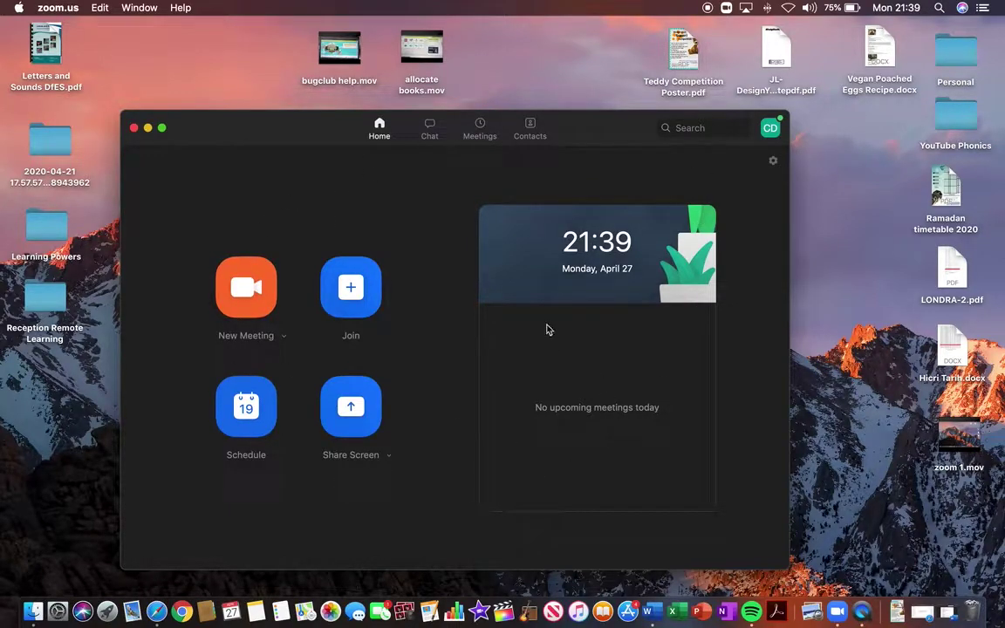
pyautogui.click(353, 292)
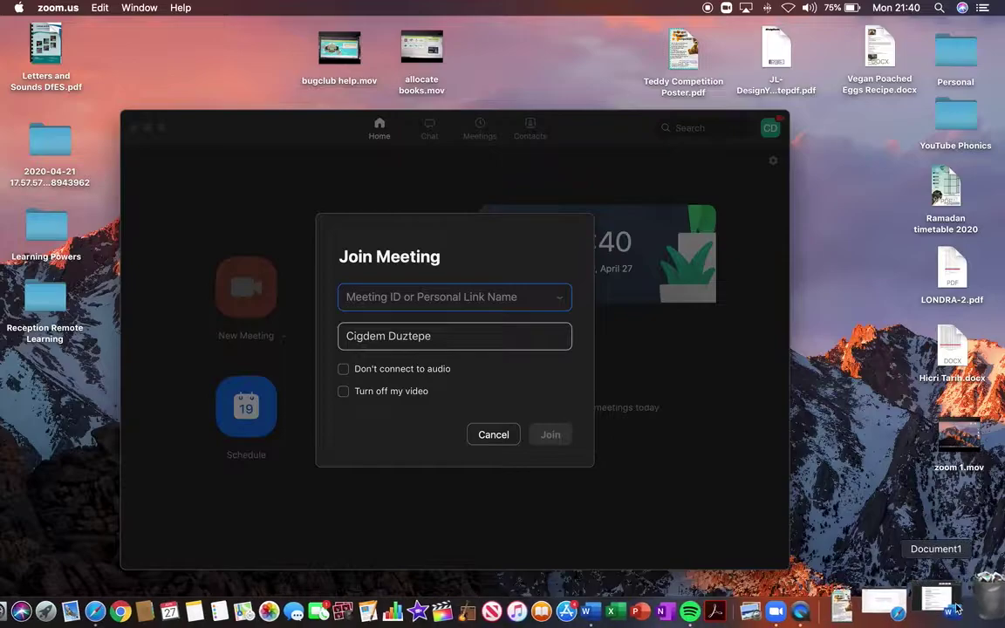
# Switch to Word's Document1 to examine the meeting IDs and passwords in the three class invitations, and cancel the Join Meeting dialog
pyautogui.click(957, 608)
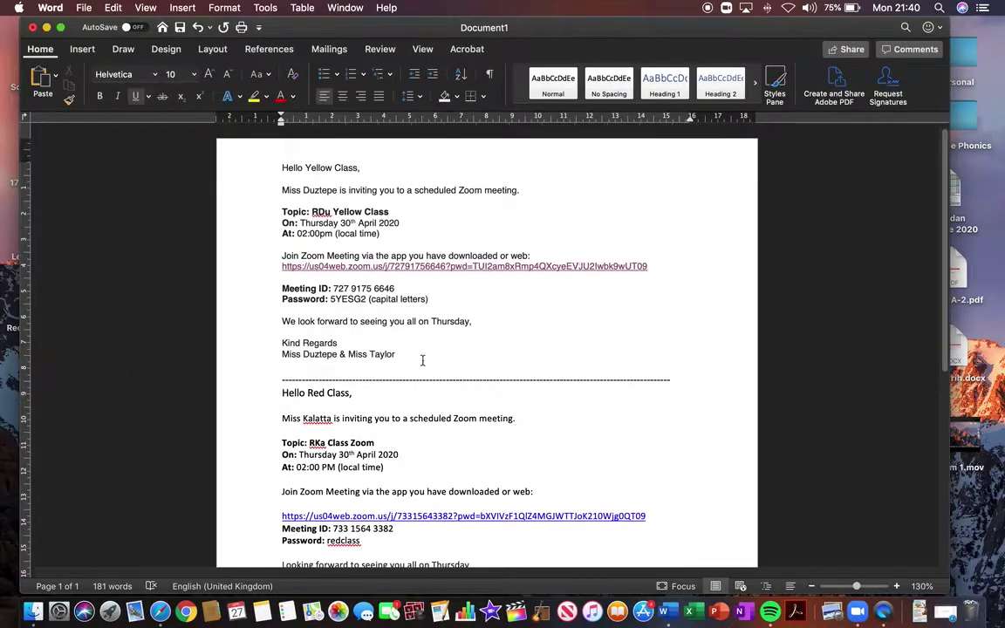
pyautogui.moveTo(282, 287); pyautogui.dragTo(441, 296)
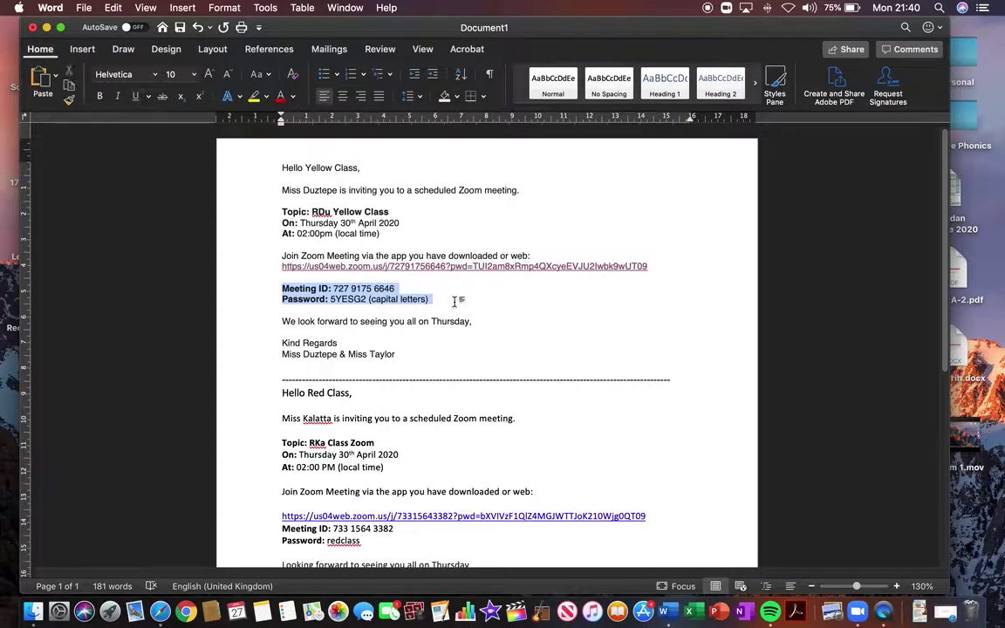
pyautogui.click(455, 301)
pyautogui.moveTo(335, 289); pyautogui.dragTo(404, 291)
pyautogui.click(405, 289)
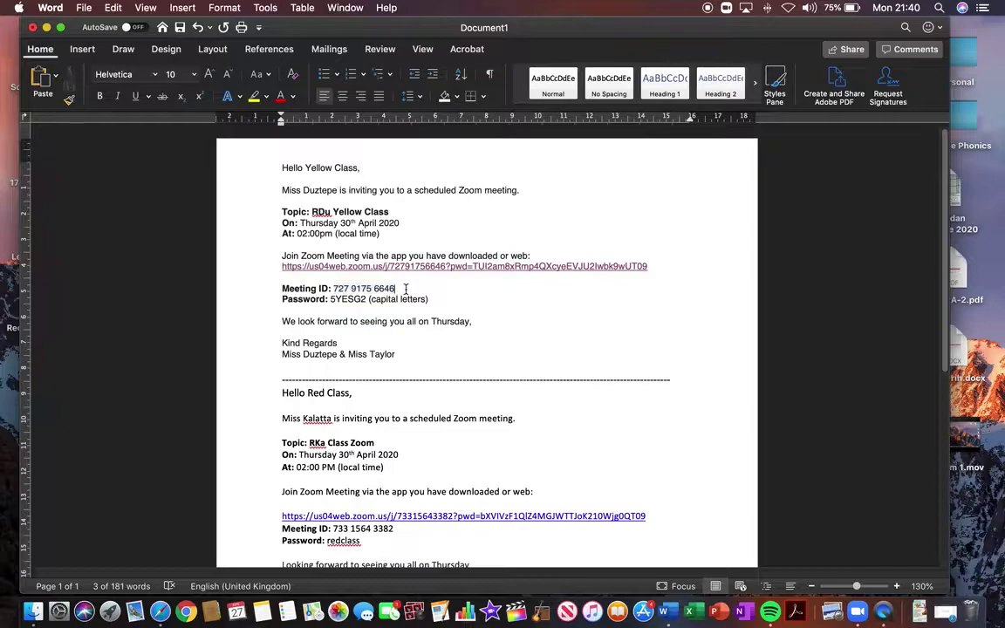
pyautogui.scroll(-5, 409, 305)
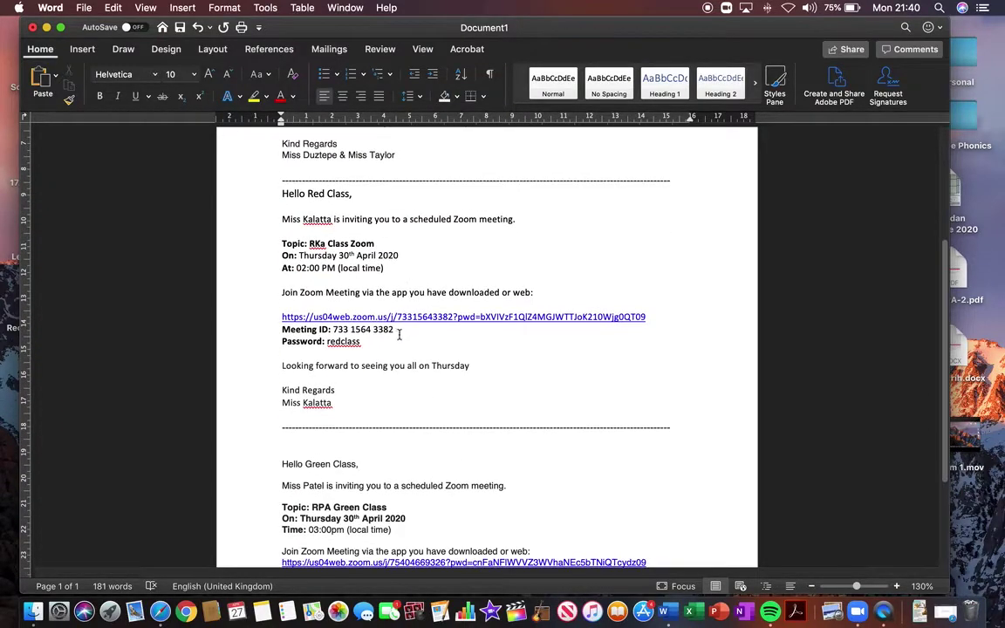
pyautogui.click(395, 372)
pyautogui.scroll(-5, 397, 366)
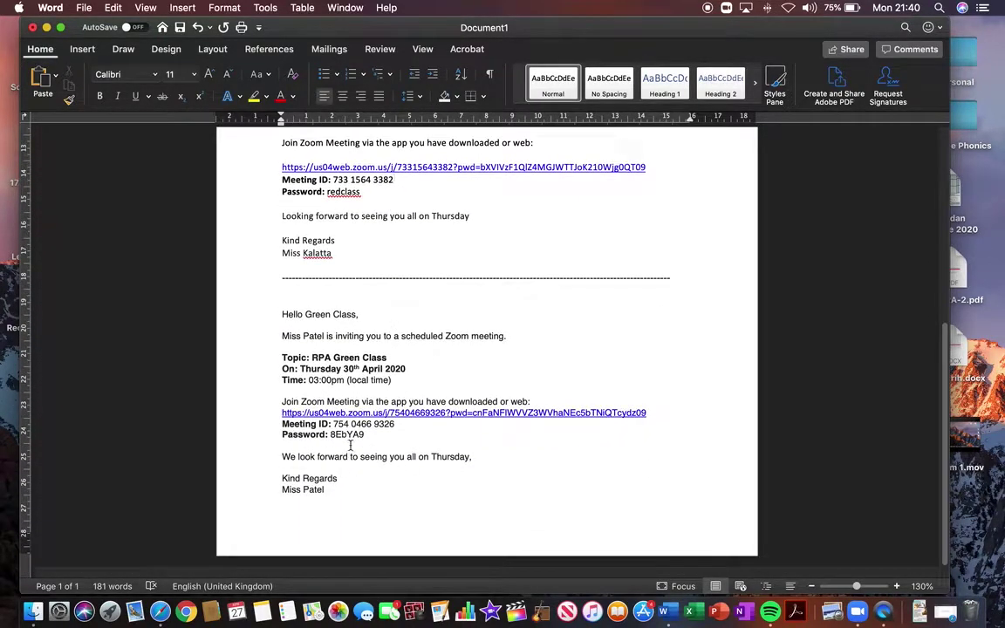
pyautogui.scroll(5, 380, 436)
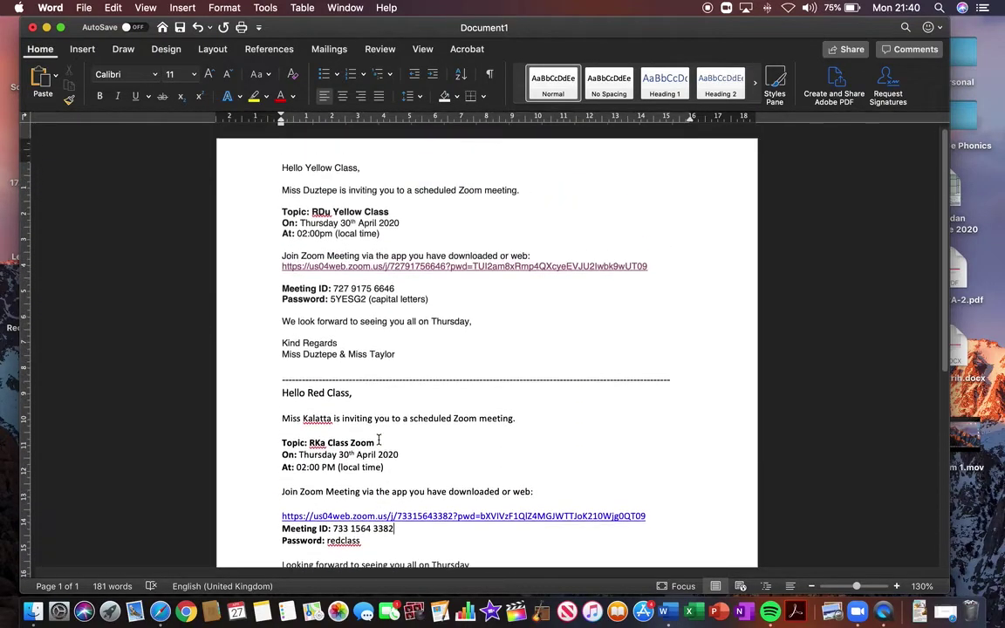
pyautogui.click(454, 336)
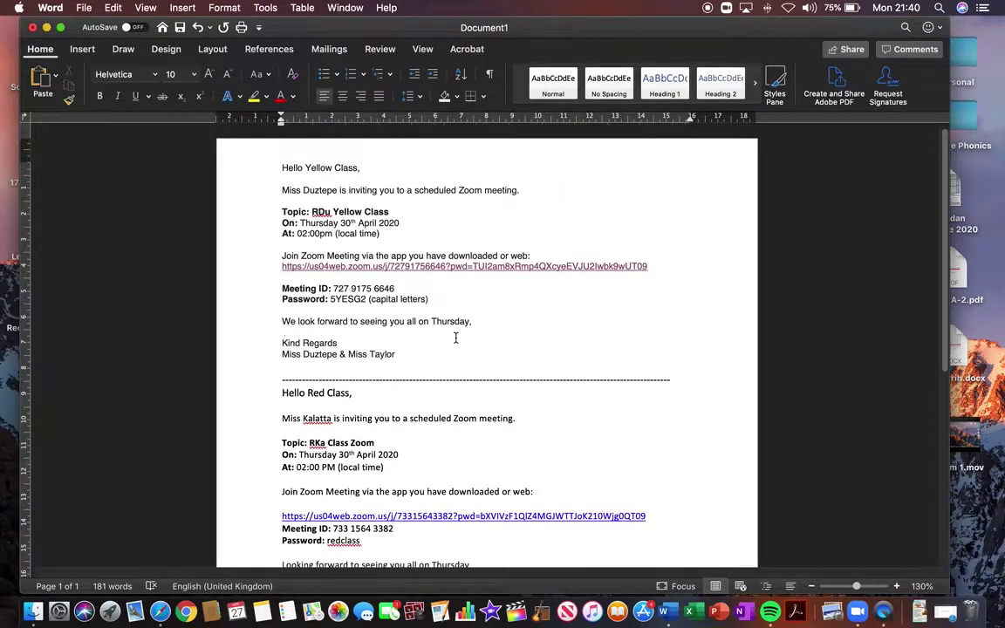
pyautogui.click(46, 27)
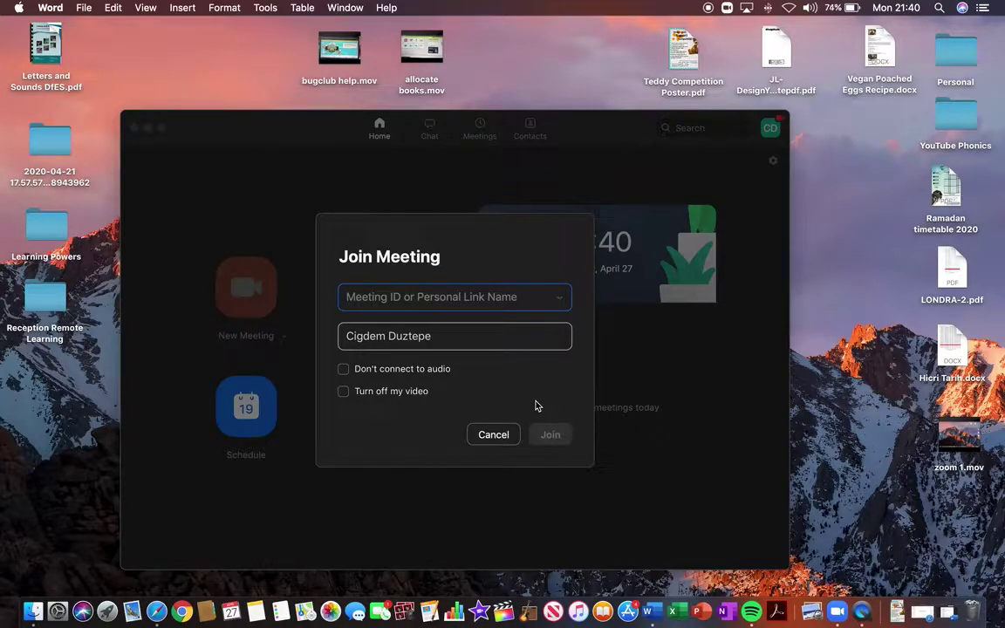
pyautogui.click(494, 435)
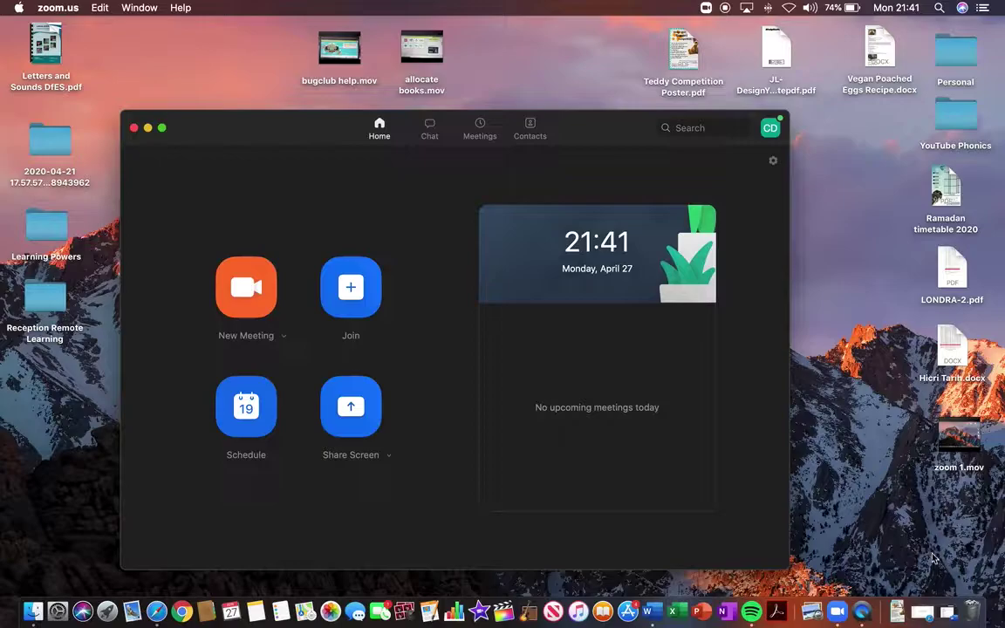
# Join the Yellow Class meeting through its invitation link in Document1, allowing the page to open Zoom and connecting with computer audio
pyautogui.click(948, 614)
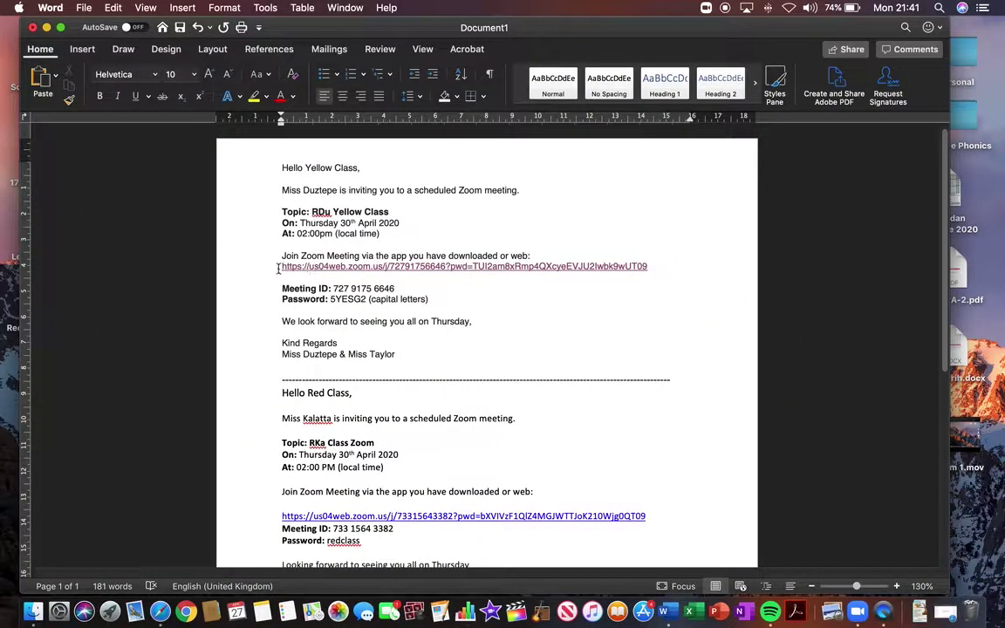
pyautogui.click(427, 268)
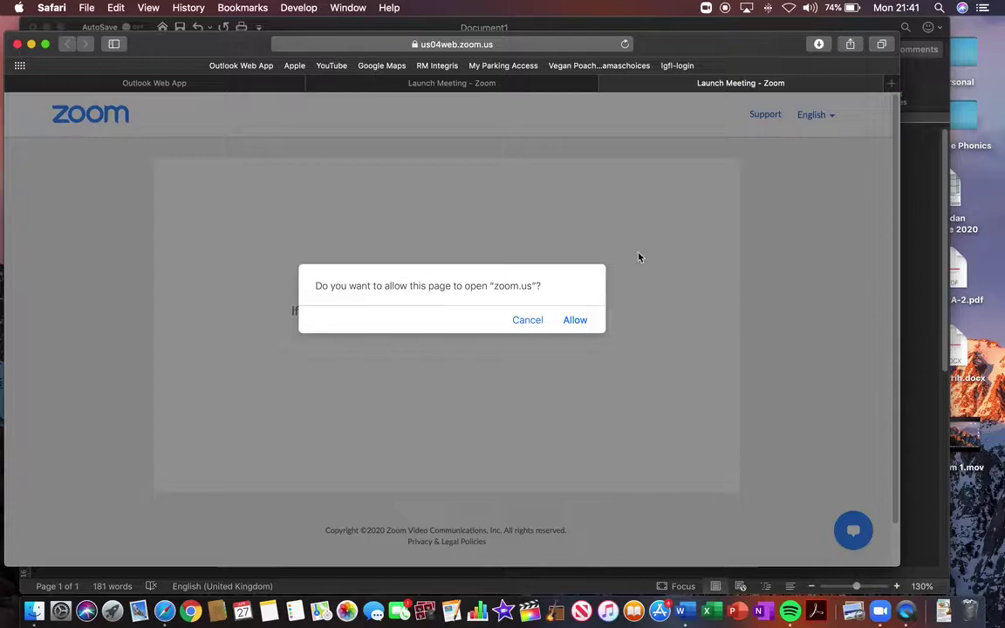
pyautogui.click(575, 321)
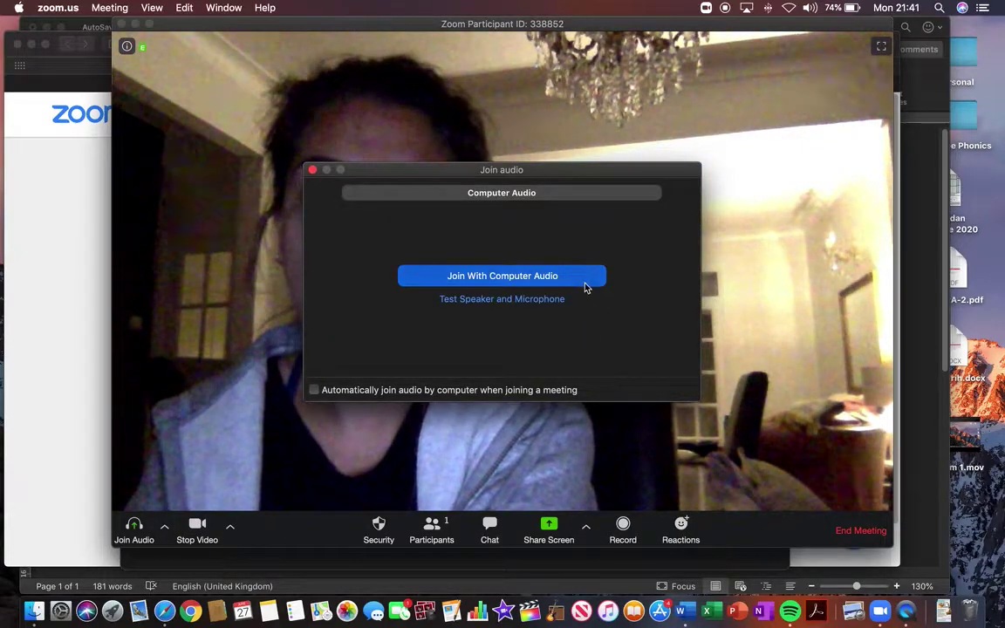
pyautogui.click(531, 279)
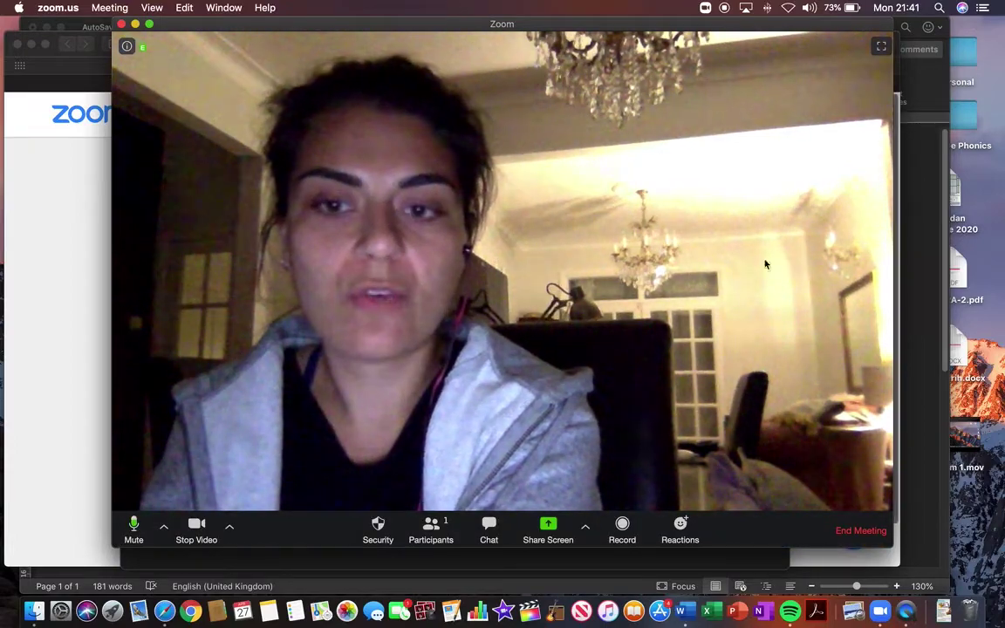
# Mute and unmute the microphone, and stop and restart the camera video in the meeting
pyautogui.click(164, 529)
pyautogui.click(164, 528)
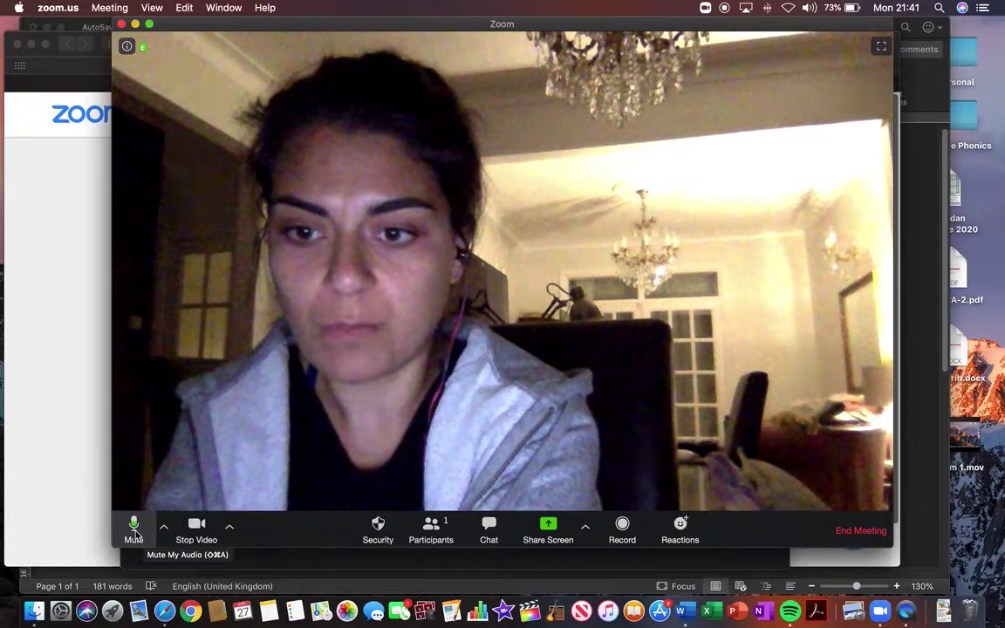
pyautogui.click(133, 529)
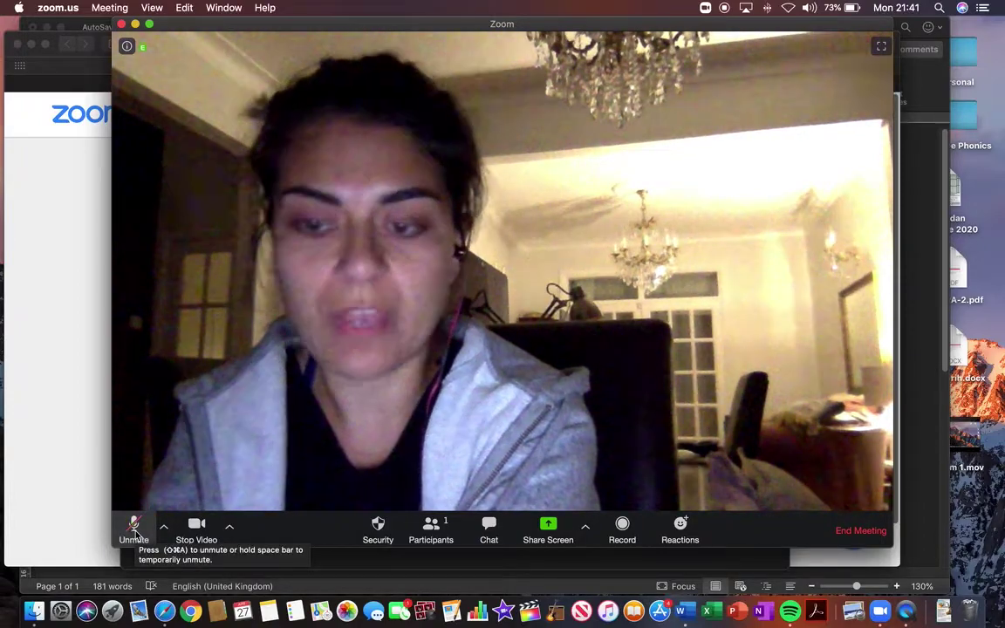
pyautogui.click(134, 529)
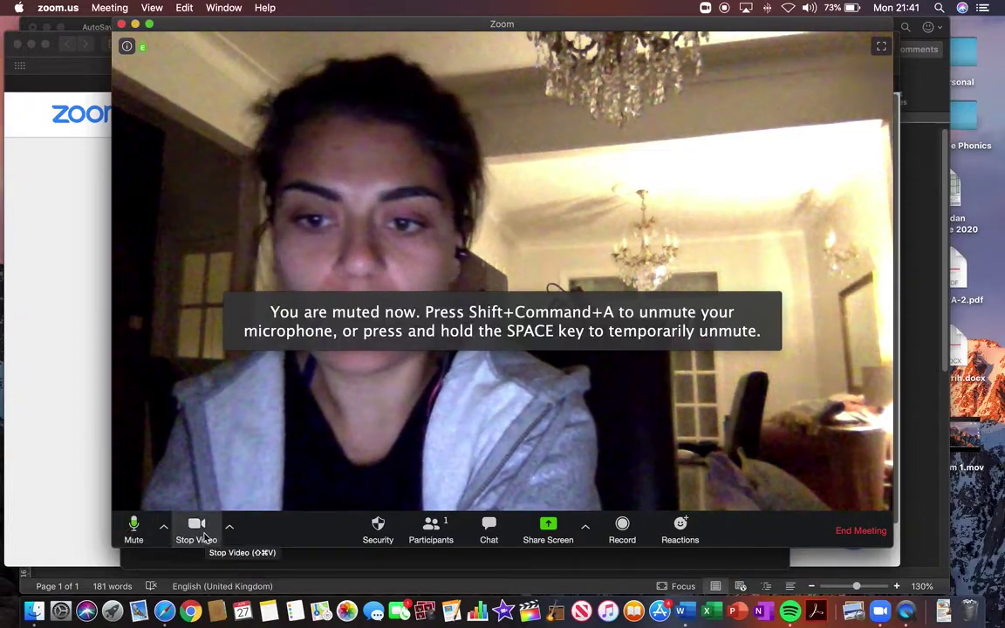
pyautogui.click(203, 538)
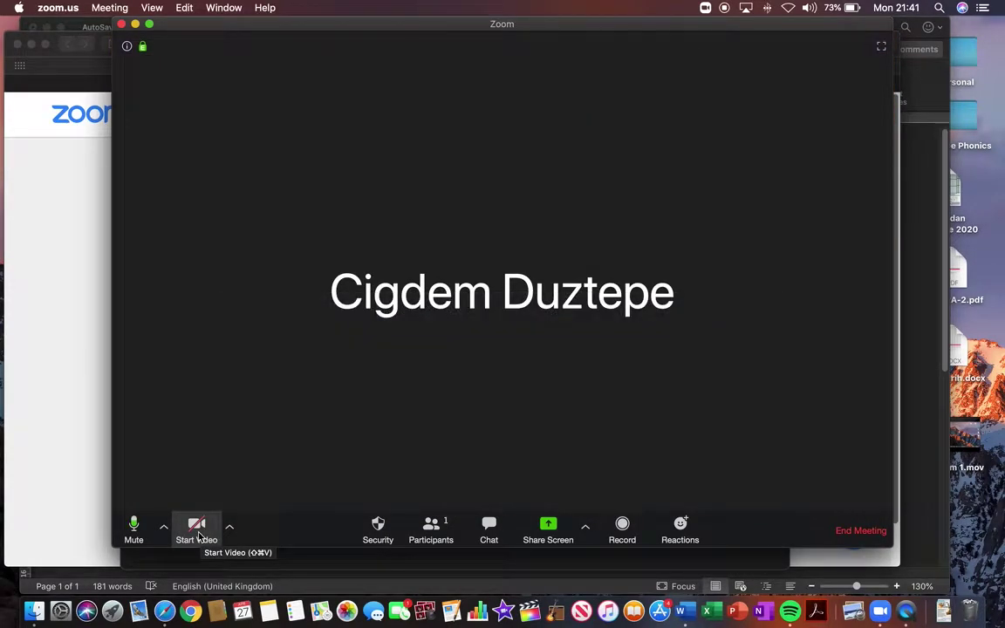
pyautogui.click(199, 535)
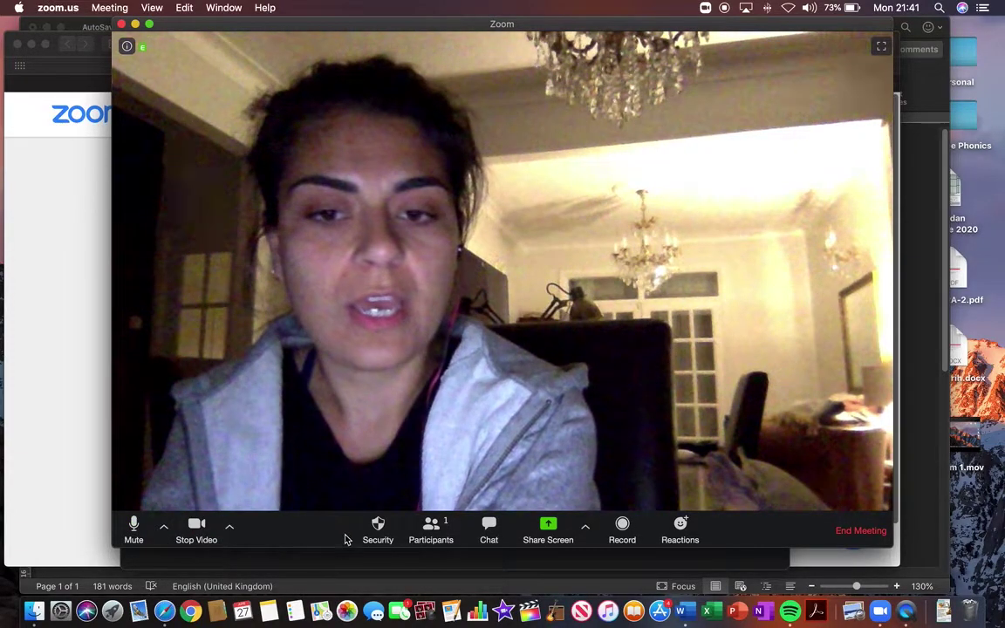
# Show and hide the meeting's participants list, and look at the available reactions
pyautogui.click(431, 534)
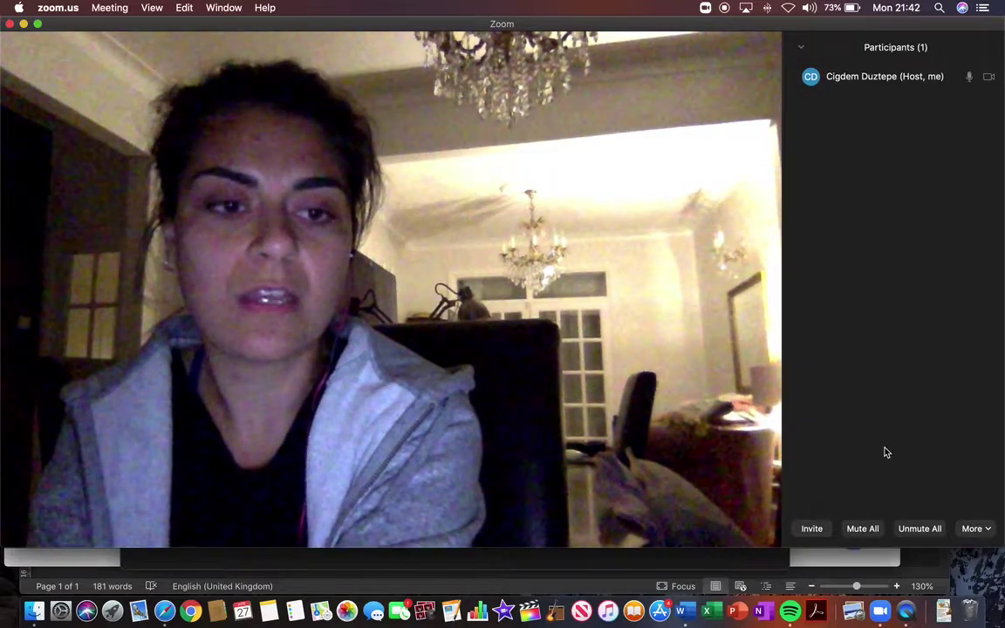
pyautogui.moveTo(420, 555)
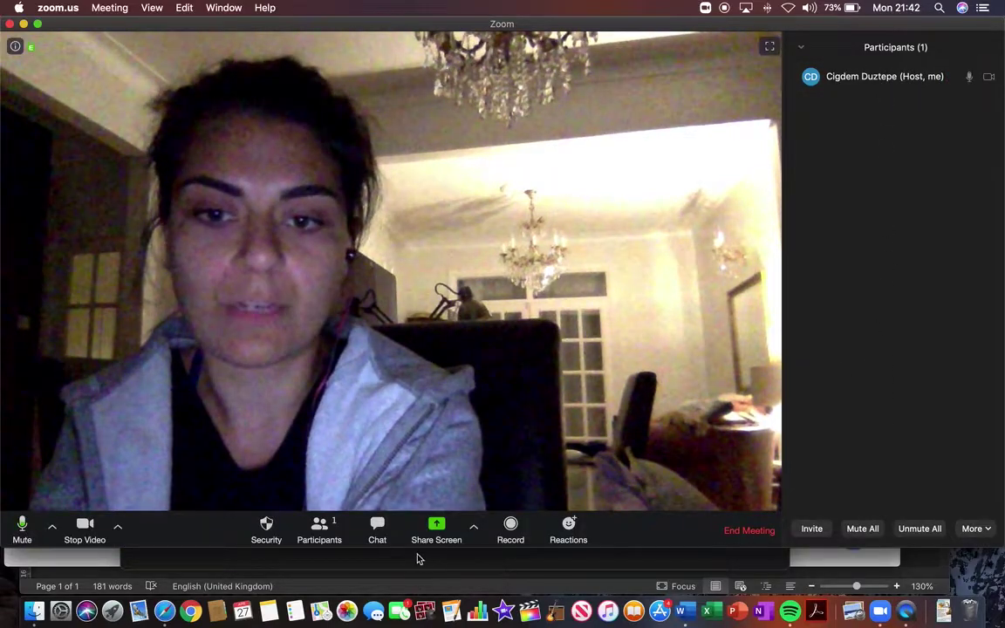
pyautogui.click(309, 542)
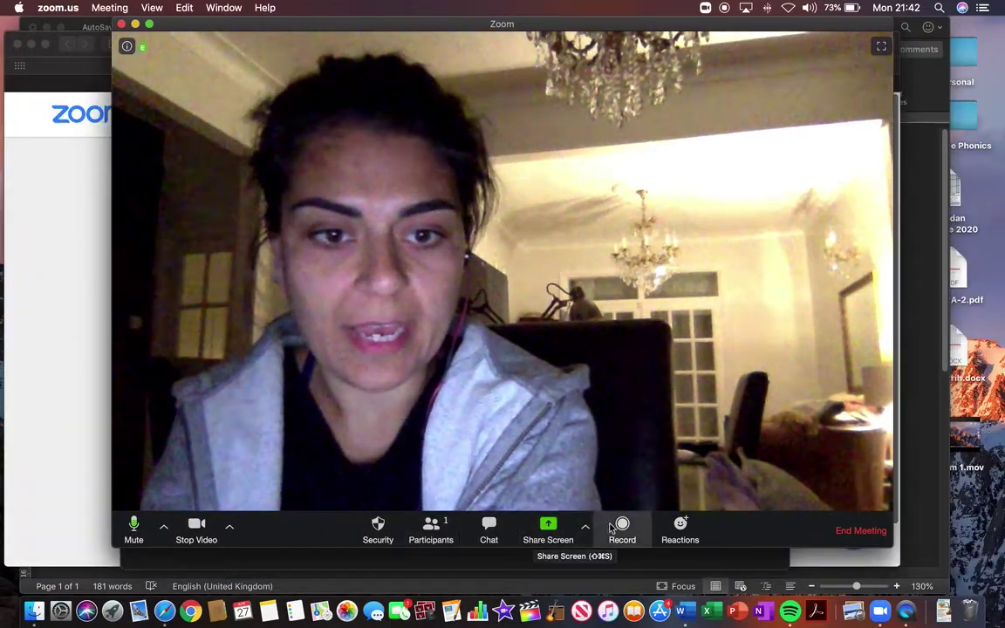
pyautogui.click(681, 527)
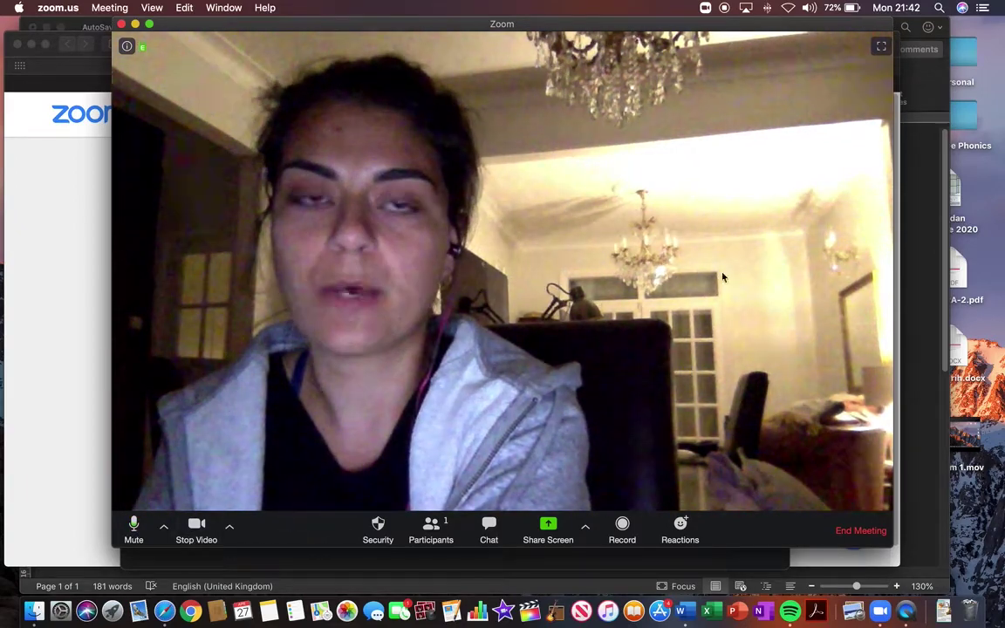
# End the Zoom meeting for all participants
pyautogui.click(843, 536)
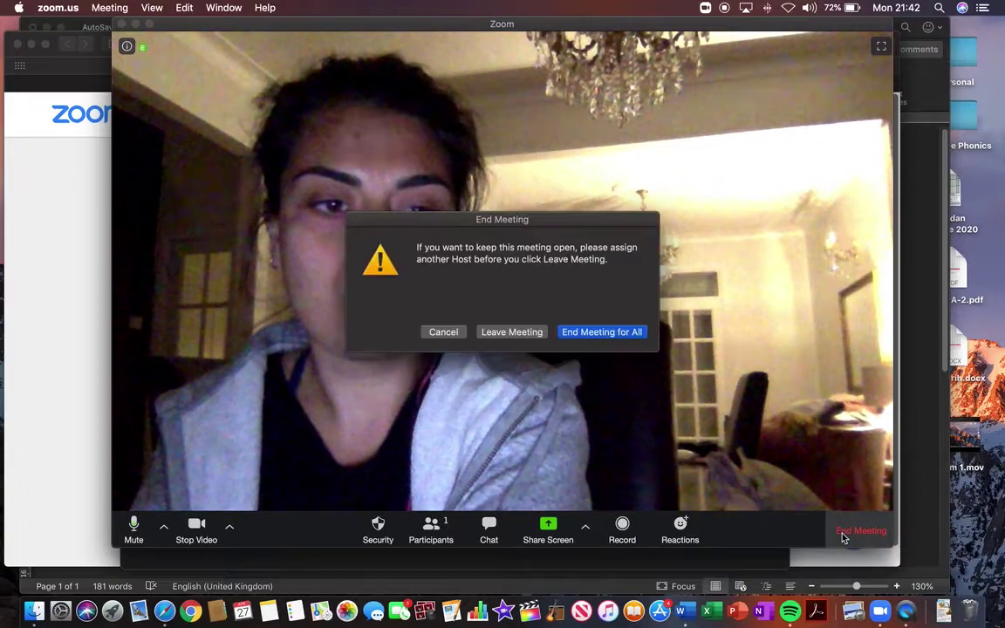
pyautogui.click(625, 334)
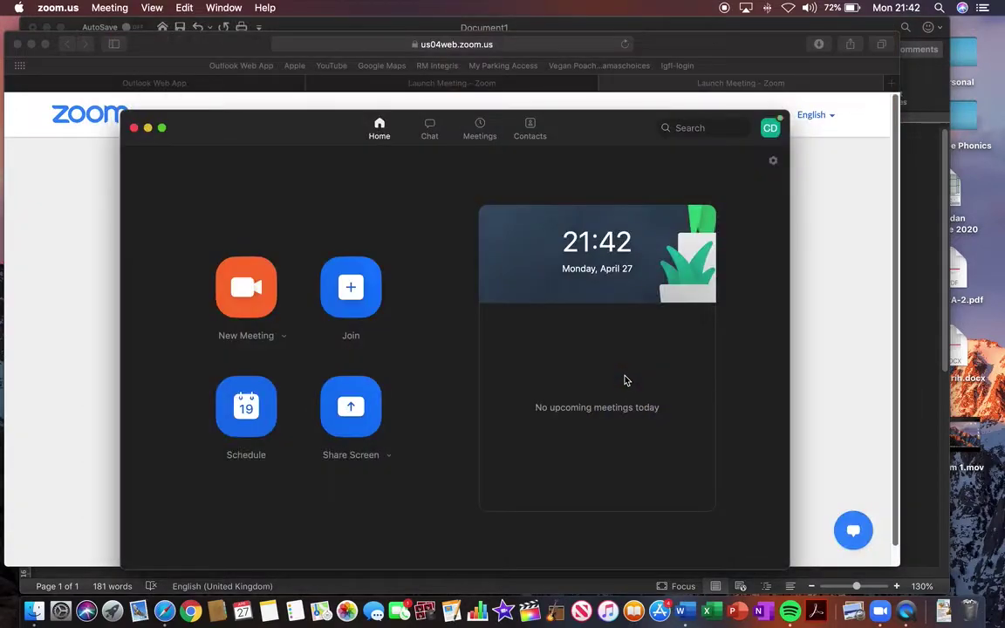